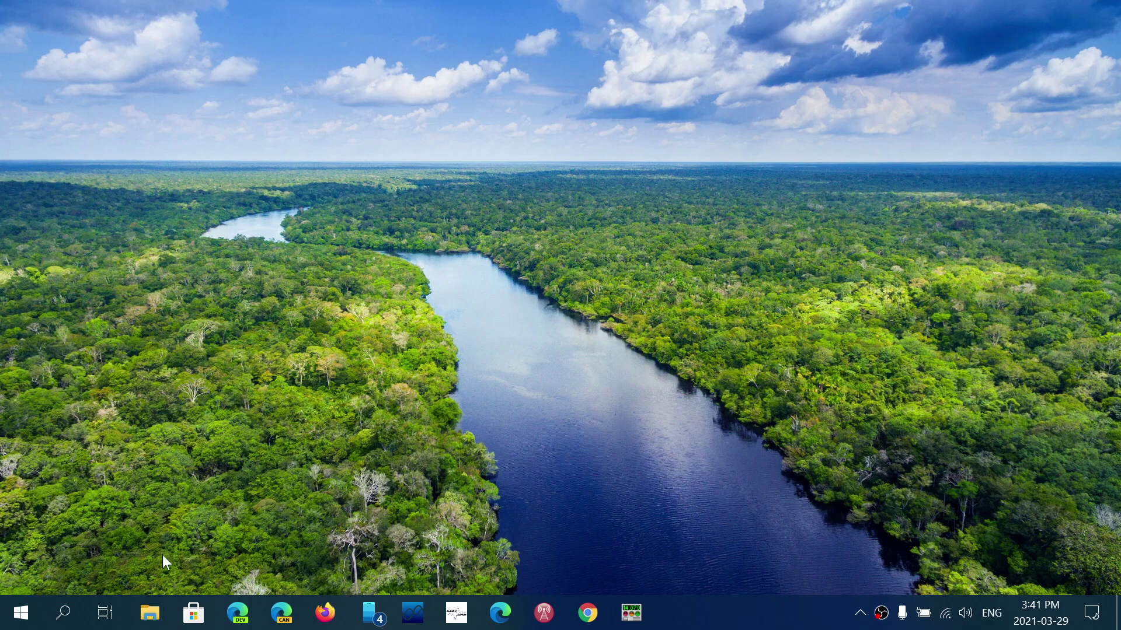
Step: Search Windows for 'rege', dismiss the search, then bring up the Run box for regedit
{"action": "left_click", "coordinate": [60, 620]}
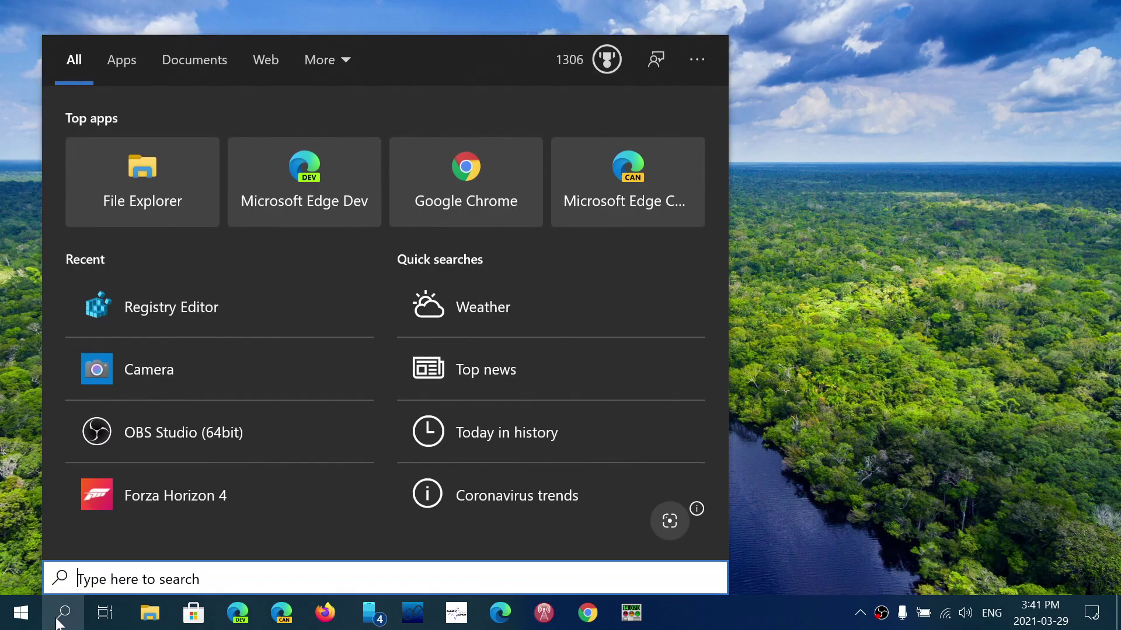
{"action": "type", "text": "re"}
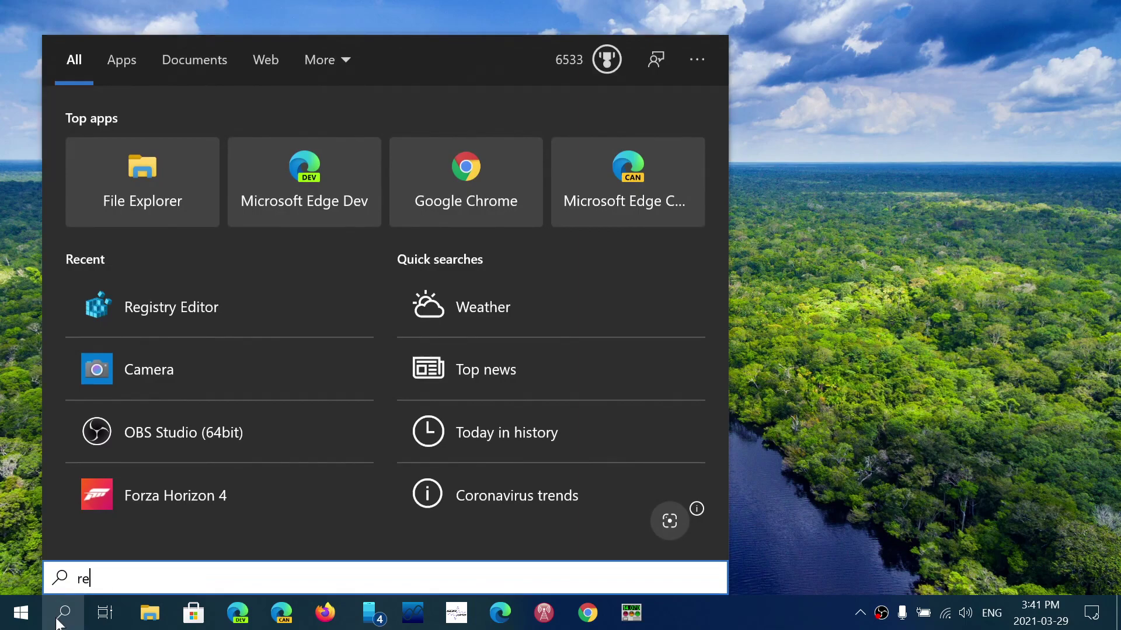
{"action": "type", "text": "ge"}
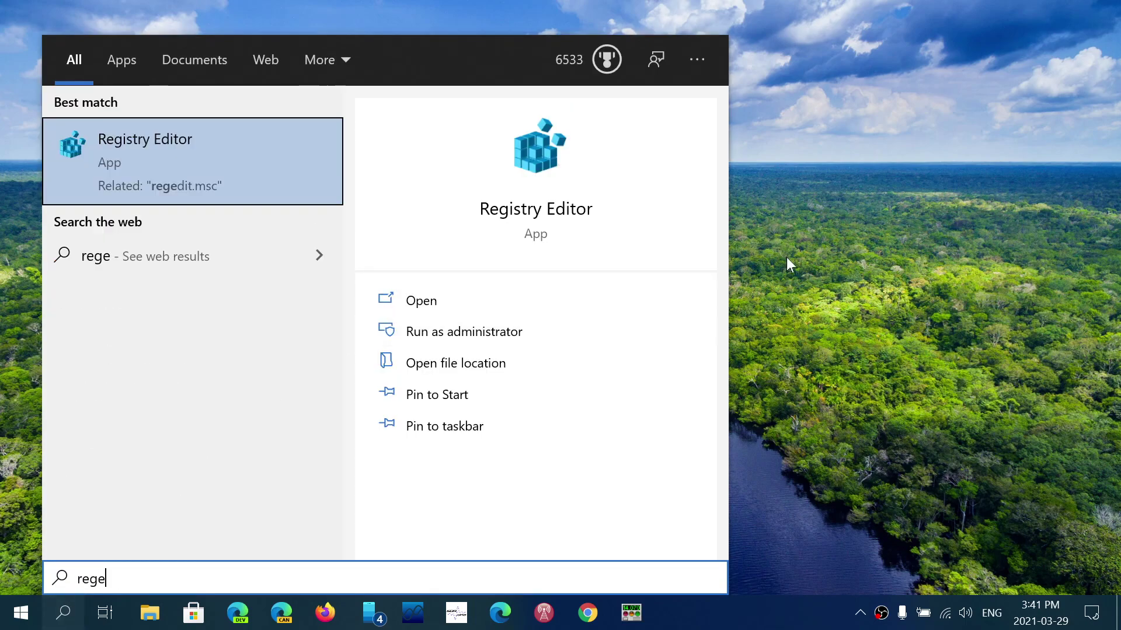
{"action": "left_click", "coordinate": [786, 266]}
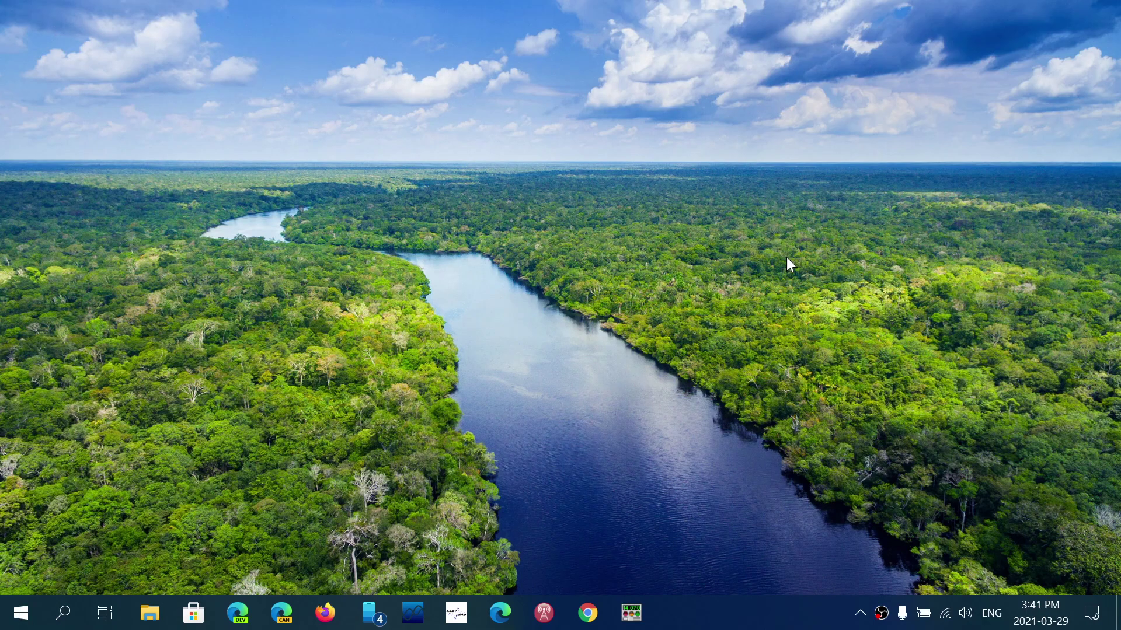
{"action": "key", "text": "super+r"}
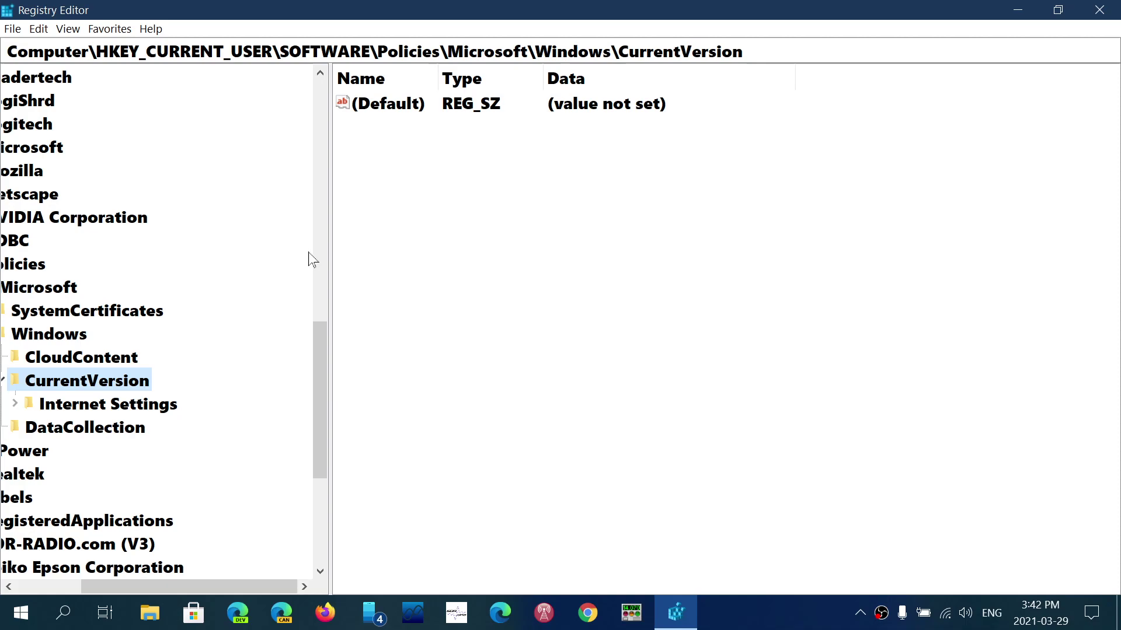
Step: Collapse HKEY_CURRENT_USER to show the five root hives and select HKEY_CLASSES_ROOT
{"action": "scroll", "coordinate": [86, 169], "scroll_direction": "up", "scroll_amount": 15}
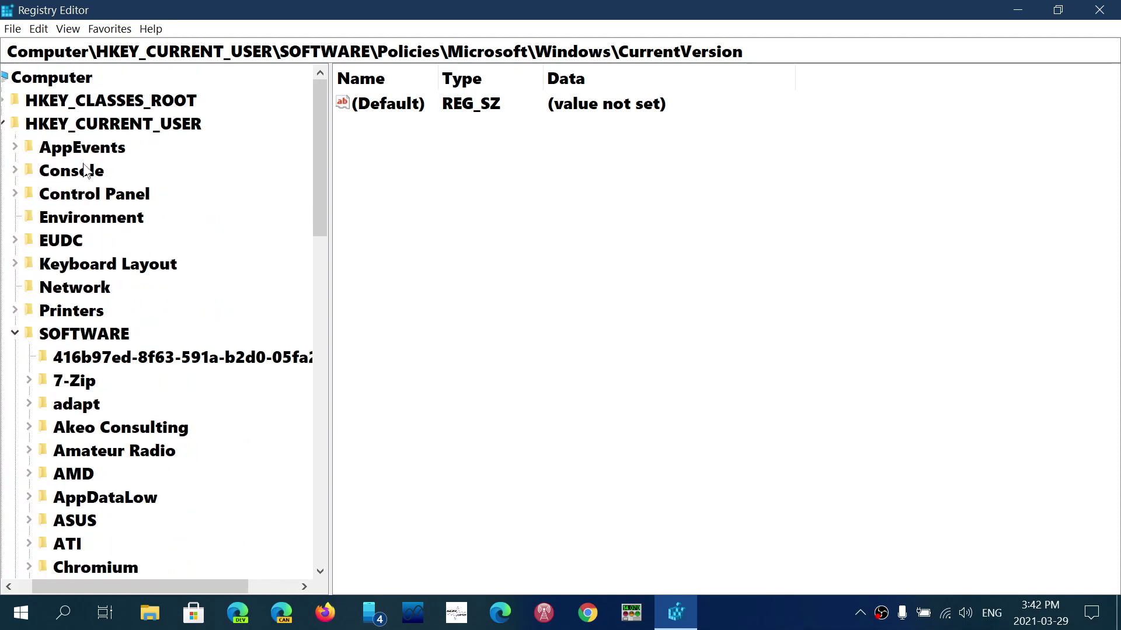
{"action": "left_click", "coordinate": [5, 124]}
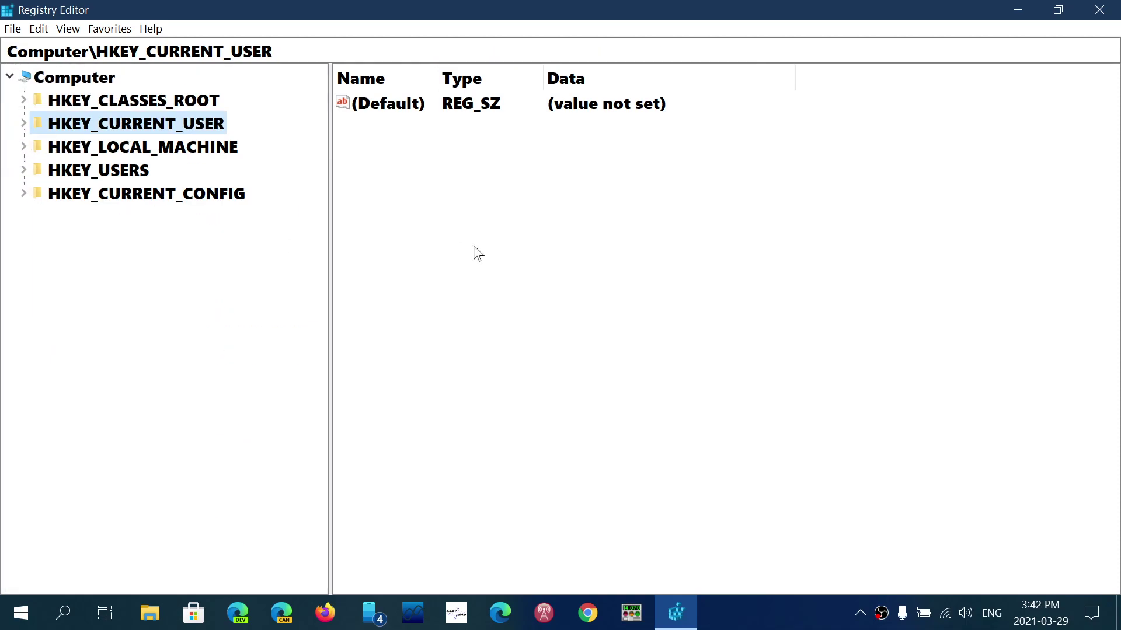
{"action": "left_click", "coordinate": [221, 106]}
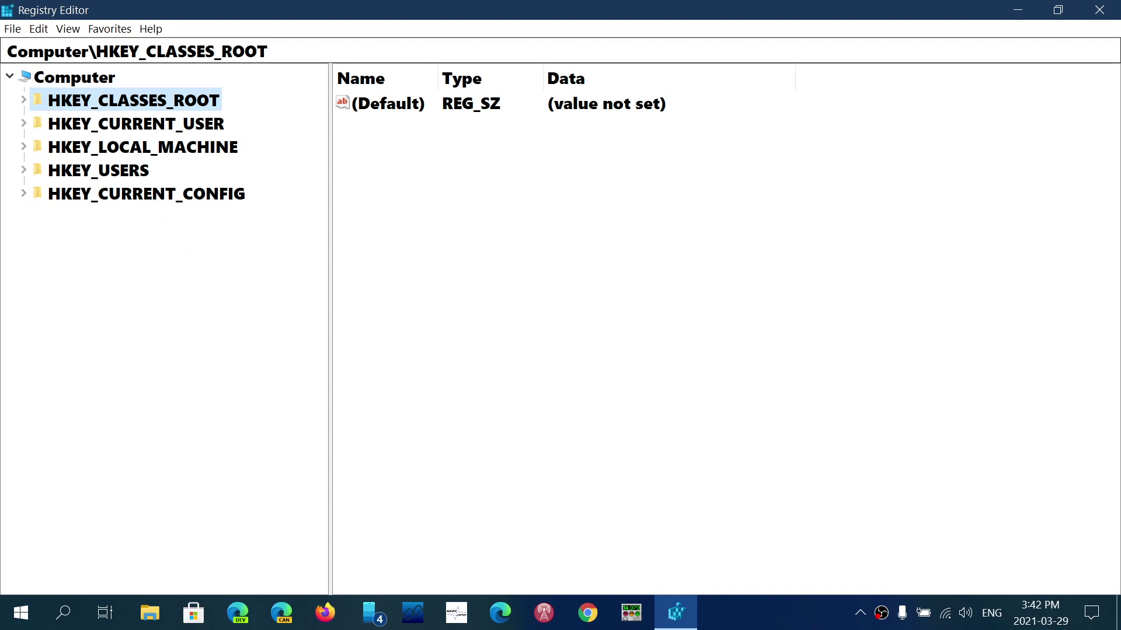
Step: In View > Font, keep Segoe UI, choose Bold at size 16, and apply
{"action": "left_click", "coordinate": [69, 28]}
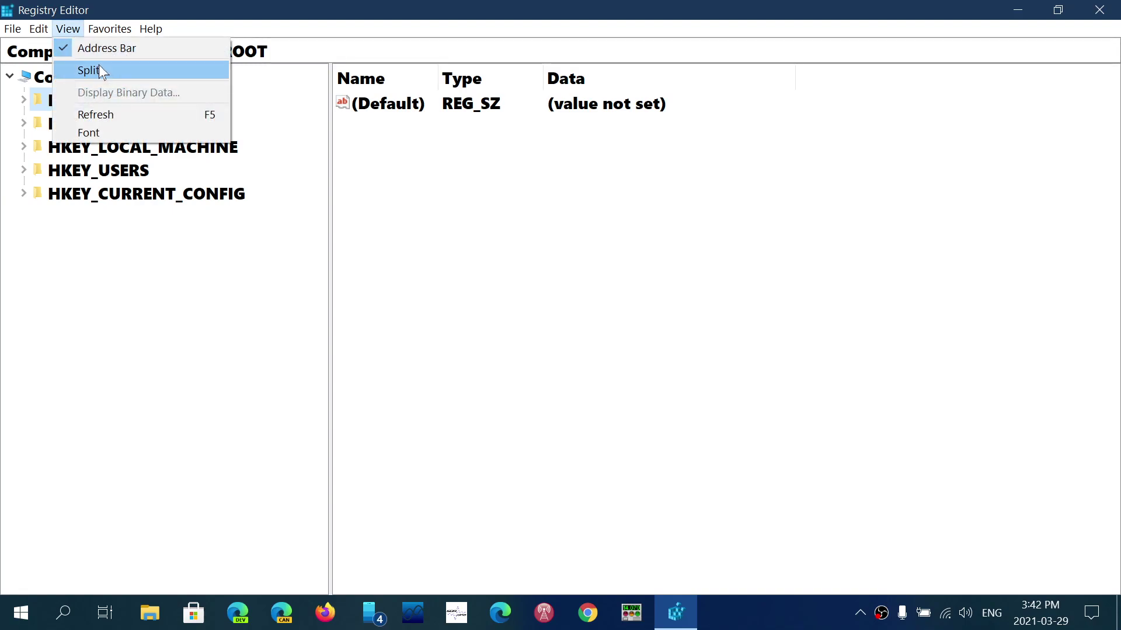
{"action": "left_click", "coordinate": [107, 134]}
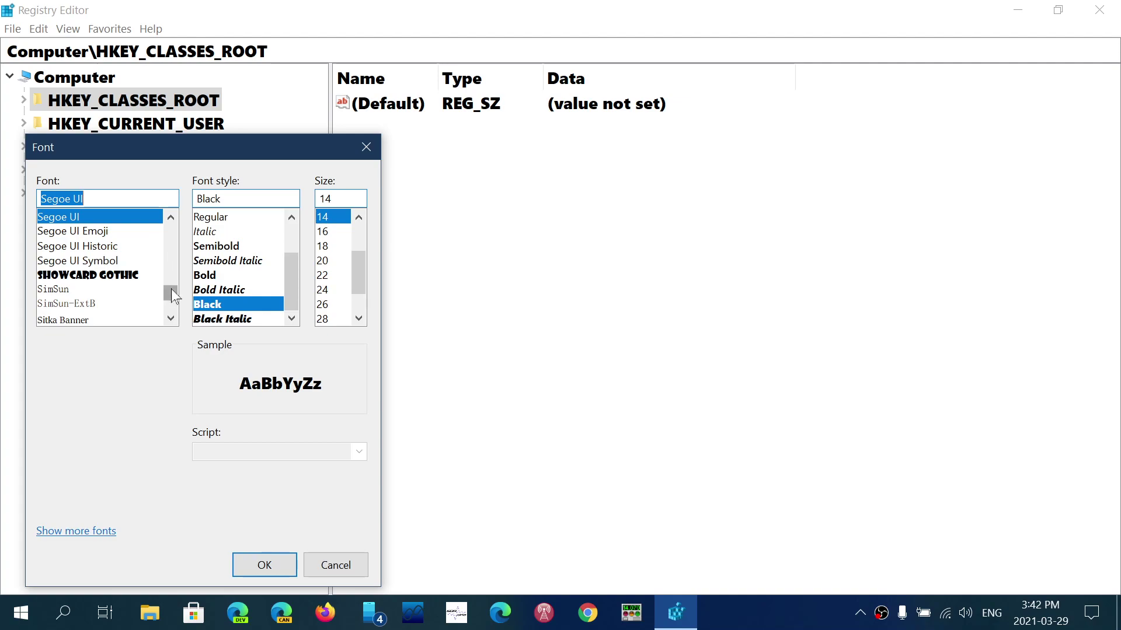
{"action": "left_click_drag", "start_coordinate": [171, 295], "coordinate": [171, 231]}
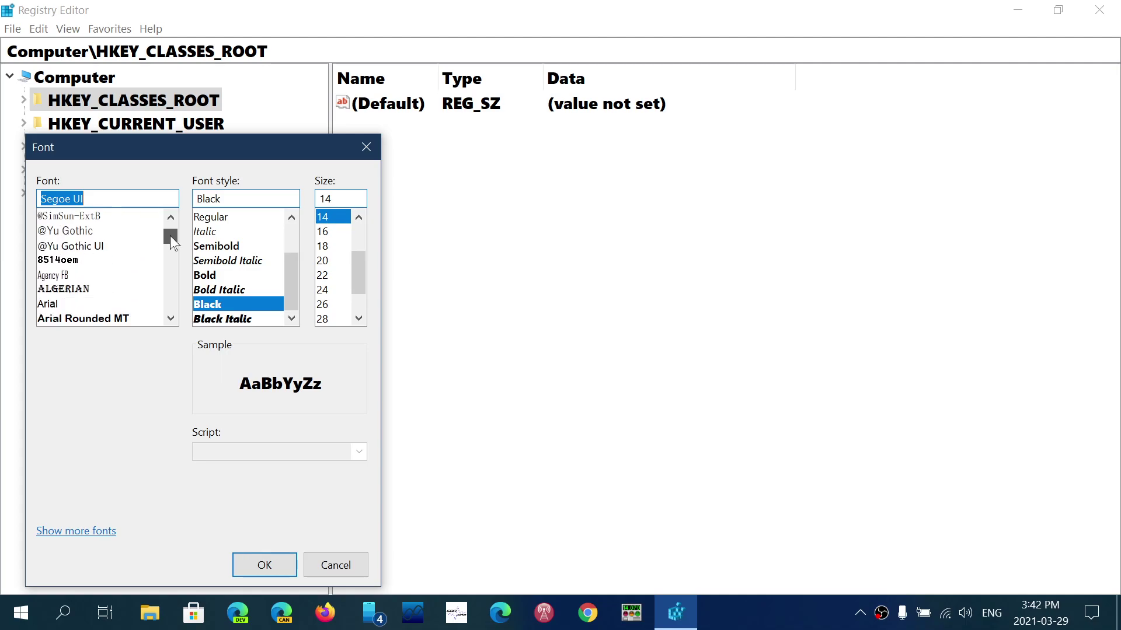
{"action": "scroll", "coordinate": [116, 252], "scroll_direction": "down", "scroll_amount": 4}
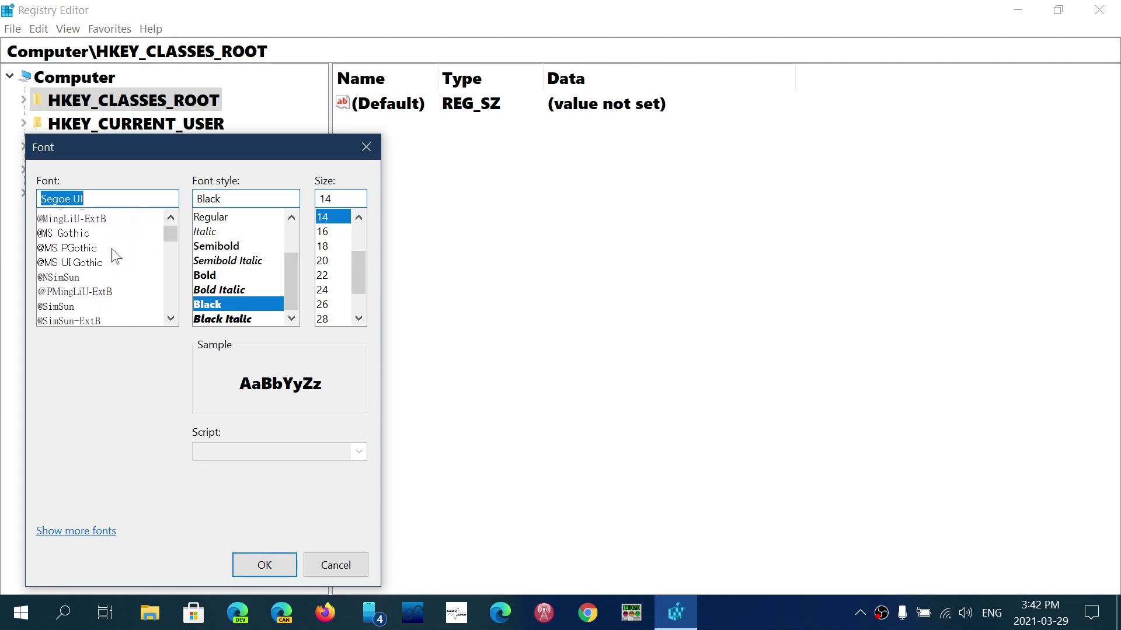
{"action": "scroll", "coordinate": [116, 254], "scroll_direction": "down", "scroll_amount": 5}
{"action": "scroll", "coordinate": [117, 257], "scroll_direction": "down", "scroll_amount": 4}
{"action": "scroll", "coordinate": [115, 257], "scroll_direction": "down", "scroll_amount": 2}
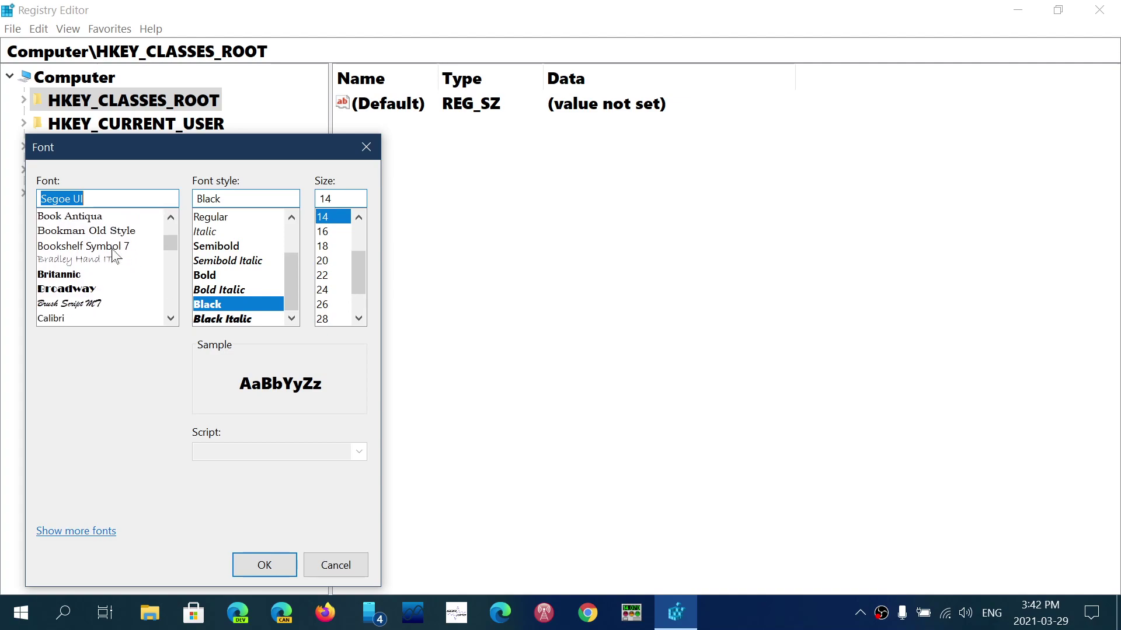
{"action": "scroll", "coordinate": [116, 257], "scroll_direction": "down", "scroll_amount": 1}
{"action": "scroll", "coordinate": [116, 257], "scroll_direction": "down", "scroll_amount": 2}
{"action": "scroll", "coordinate": [116, 256], "scroll_direction": "down", "scroll_amount": 2}
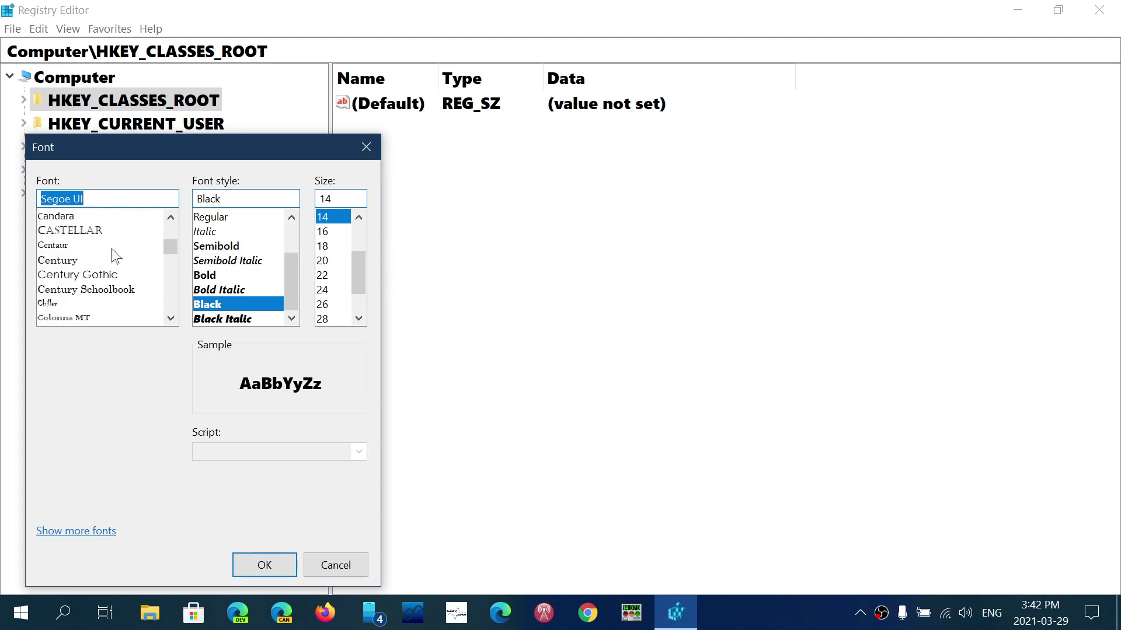
{"action": "scroll", "coordinate": [115, 256], "scroll_direction": "down", "scroll_amount": 1}
{"action": "scroll", "coordinate": [116, 257], "scroll_direction": "down", "scroll_amount": 1}
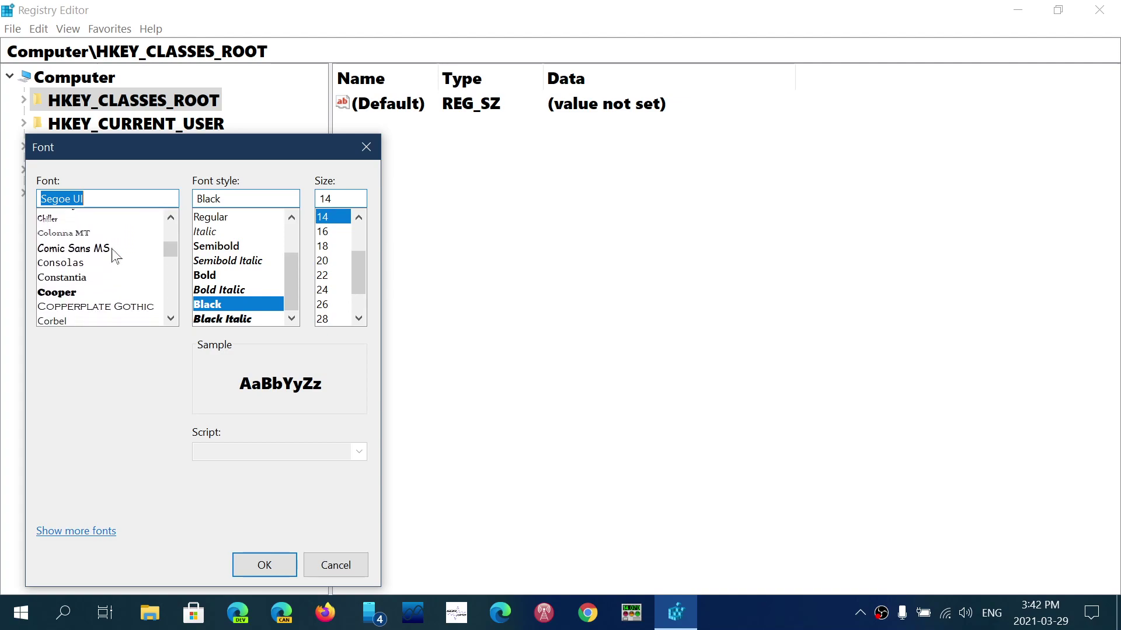
{"action": "scroll", "coordinate": [116, 256], "scroll_direction": "down", "scroll_amount": 2}
{"action": "scroll", "coordinate": [117, 257], "scroll_direction": "down", "scroll_amount": 1}
{"action": "scroll", "coordinate": [115, 257], "scroll_direction": "down", "scroll_amount": 2}
{"action": "scroll", "coordinate": [116, 257], "scroll_direction": "down", "scroll_amount": 1}
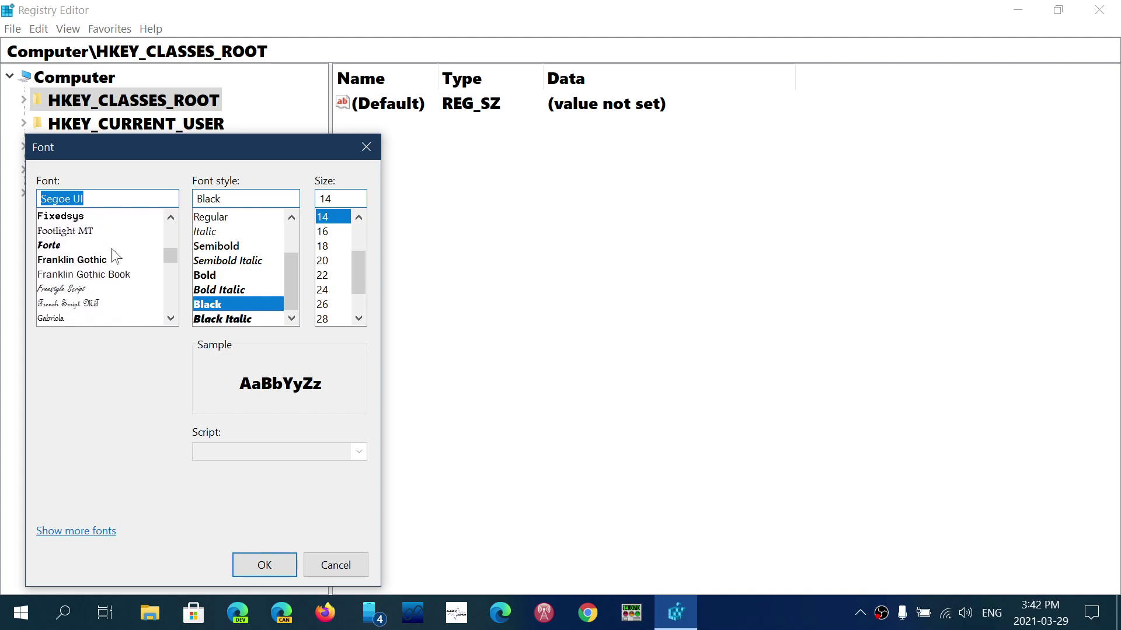
{"action": "scroll", "coordinate": [113, 275], "scroll_direction": "down", "scroll_amount": 2}
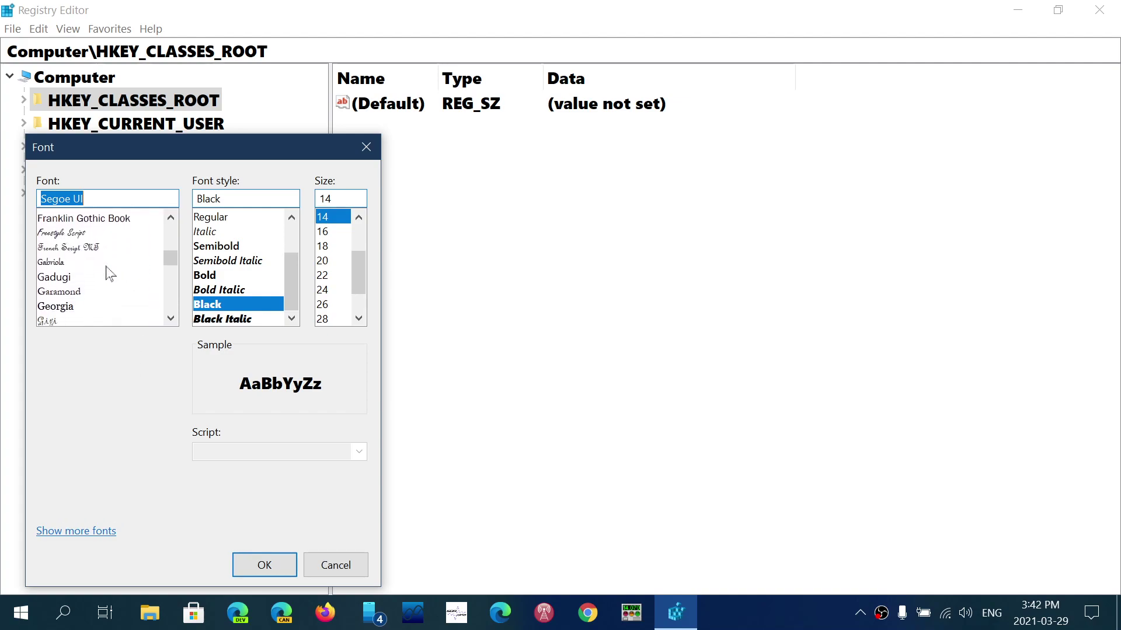
{"action": "scroll", "coordinate": [112, 273], "scroll_direction": "down", "scroll_amount": 1}
{"action": "scroll", "coordinate": [110, 273], "scroll_direction": "down", "scroll_amount": 1}
{"action": "scroll", "coordinate": [110, 274], "scroll_direction": "down", "scroll_amount": 1}
{"action": "scroll", "coordinate": [109, 272], "scroll_direction": "down", "scroll_amount": 3}
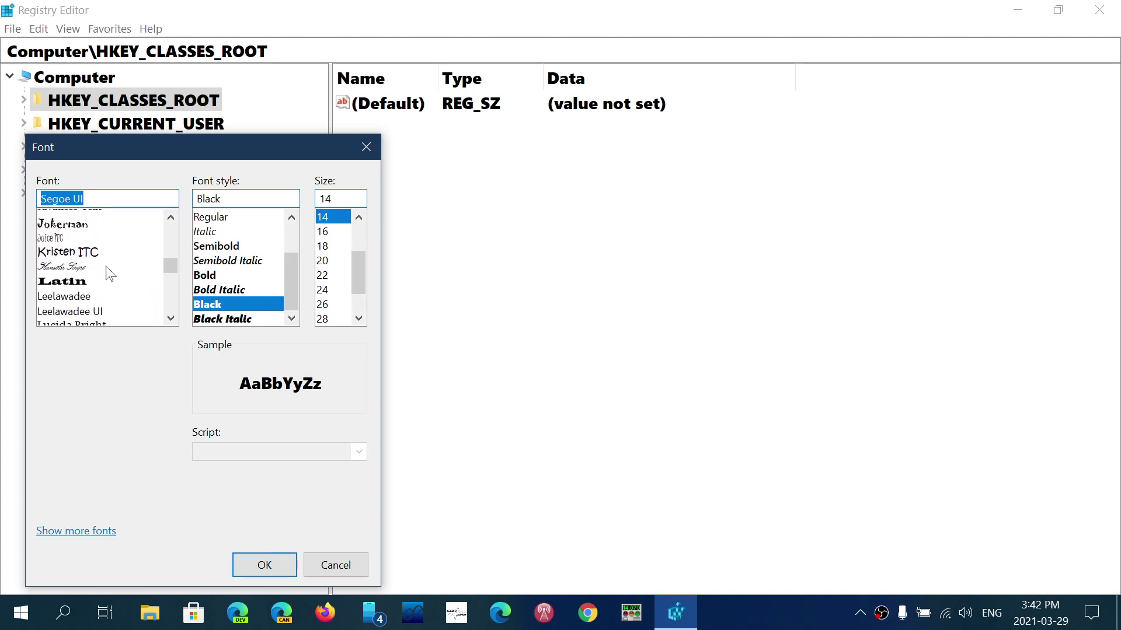
{"action": "scroll", "coordinate": [110, 272], "scroll_direction": "down", "scroll_amount": 1}
{"action": "scroll", "coordinate": [108, 271], "scroll_direction": "down", "scroll_amount": 2}
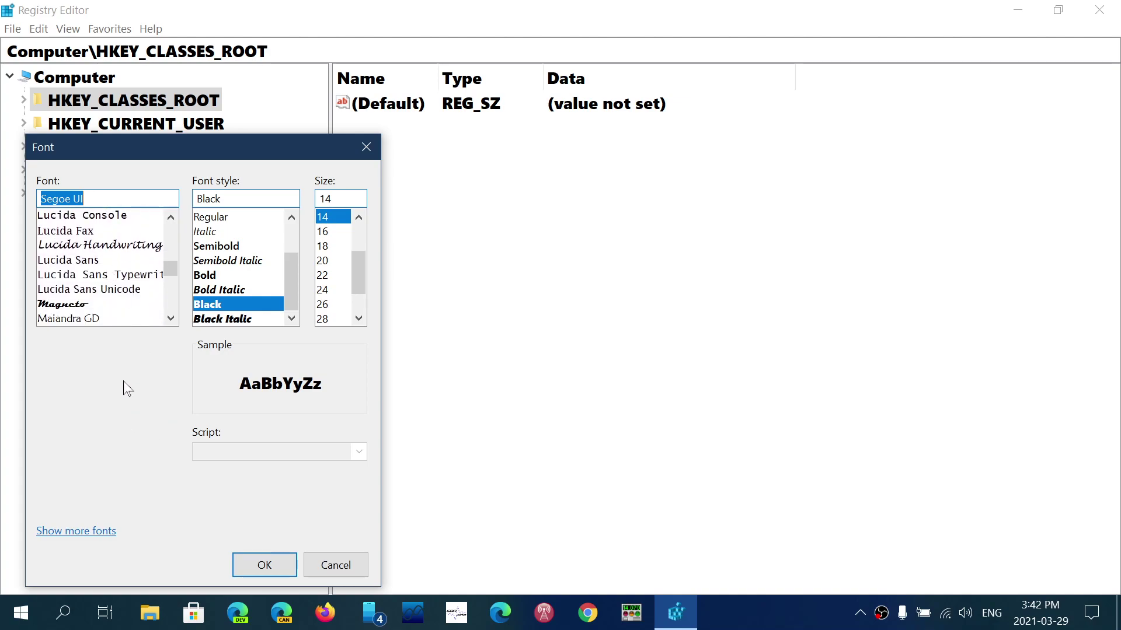
{"action": "left_click", "coordinate": [215, 276]}
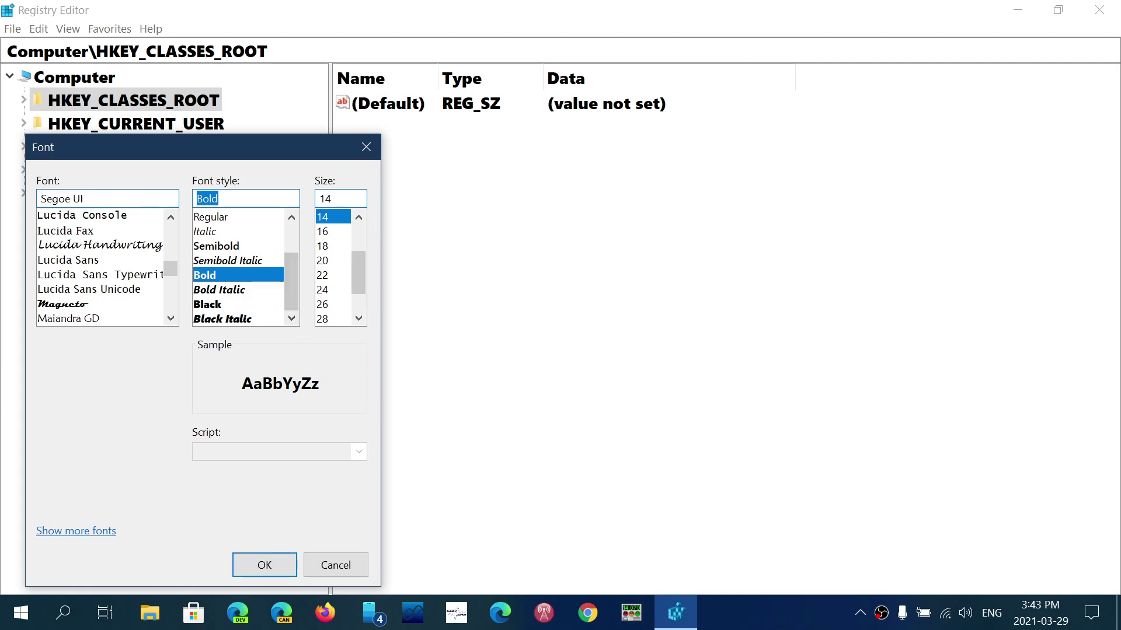
{"action": "left_click", "coordinate": [335, 231]}
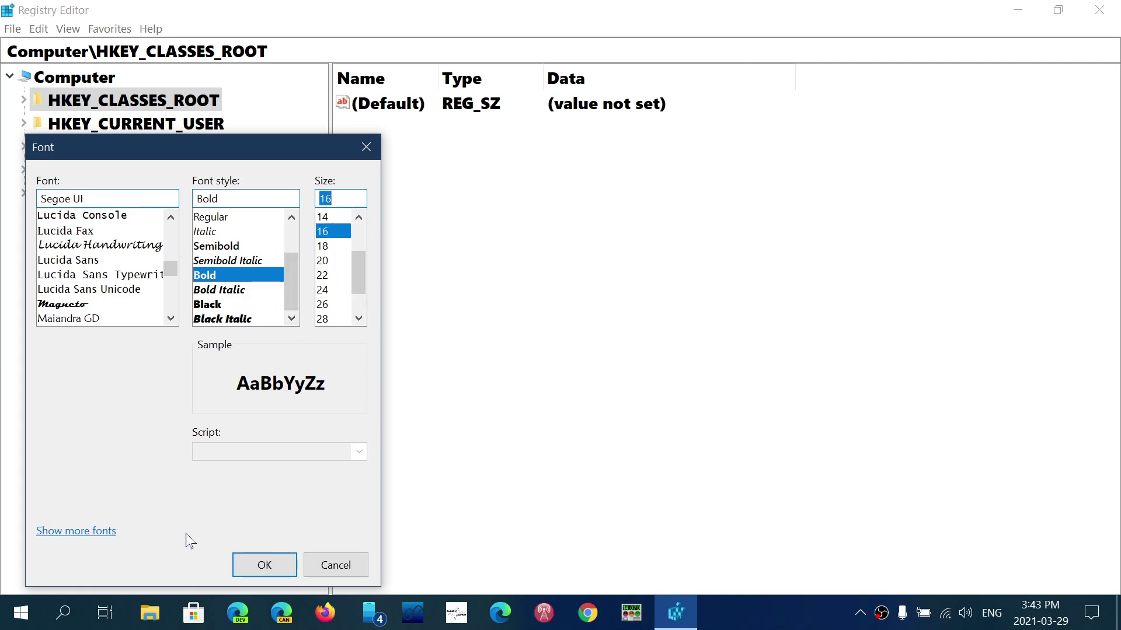
{"action": "left_click", "coordinate": [264, 565]}
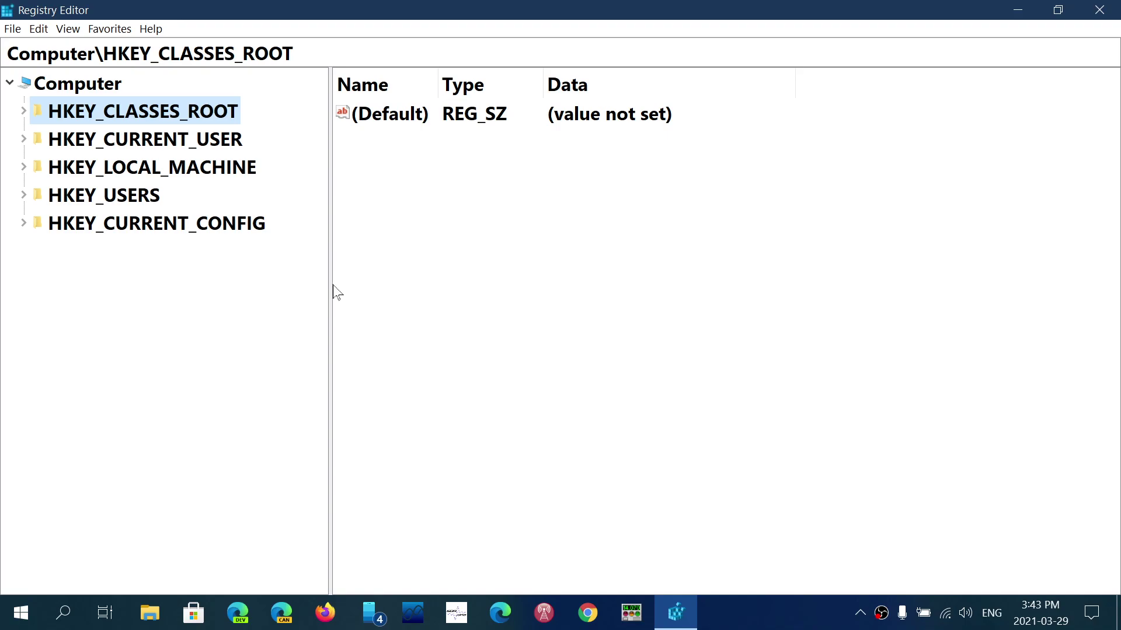
Step: Drag the tree/list splitter left to narrow the key tree and widen the value list
{"action": "mouse_move", "coordinate": [331, 283]}
{"action": "left_mouse_down"}
{"action": "mouse_move", "coordinate": [760, 295]}
{"action": "mouse_move", "coordinate": [284, 300]}
{"action": "left_mouse_up"}
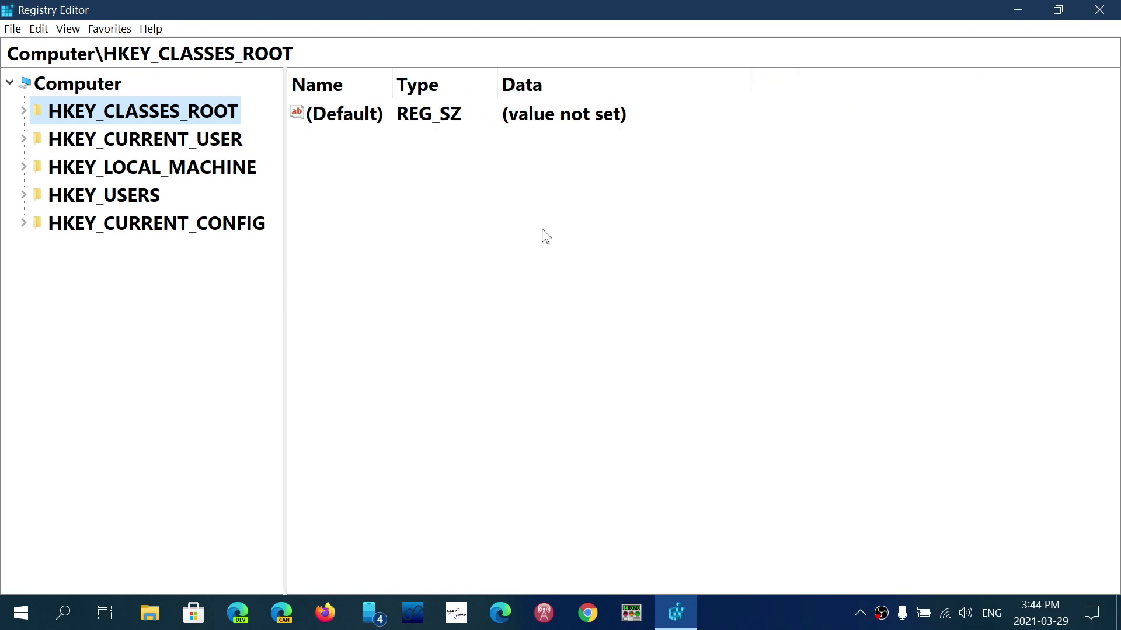